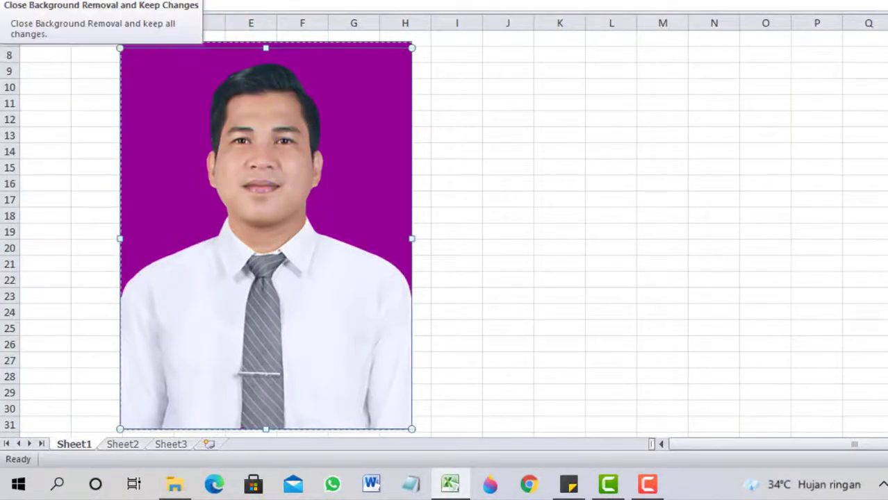
Step: Keep the background removal result and reselect the cut-out photo
{"action": "left_click", "coordinate": [27, 0]}
{"action": "left_click", "coordinate": [457, 182]}
{"action": "left_click", "coordinate": [282, 251]}
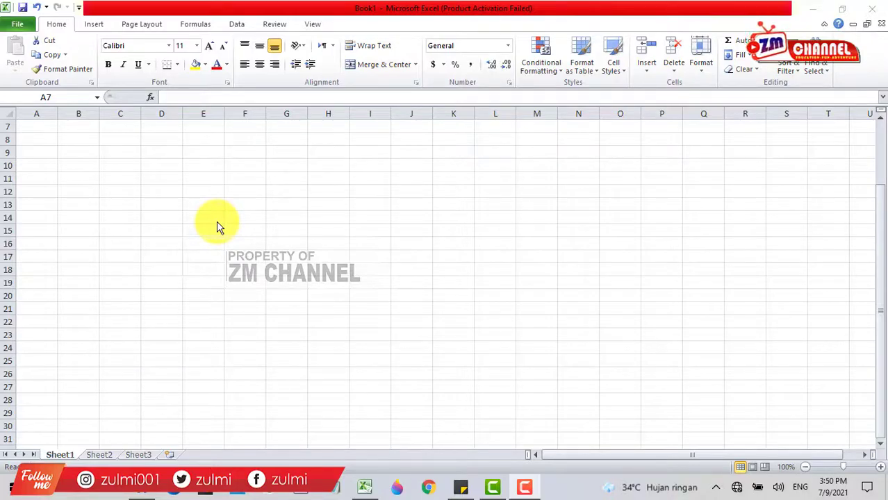
Step: Return to Book1, select cell C9 as the photo's spot, and show the Insert commands
{"action": "key", "text": "alt+Tab"}
{"action": "left_click", "coordinate": [157, 209]}
{"action": "left_click", "coordinate": [123, 191]}
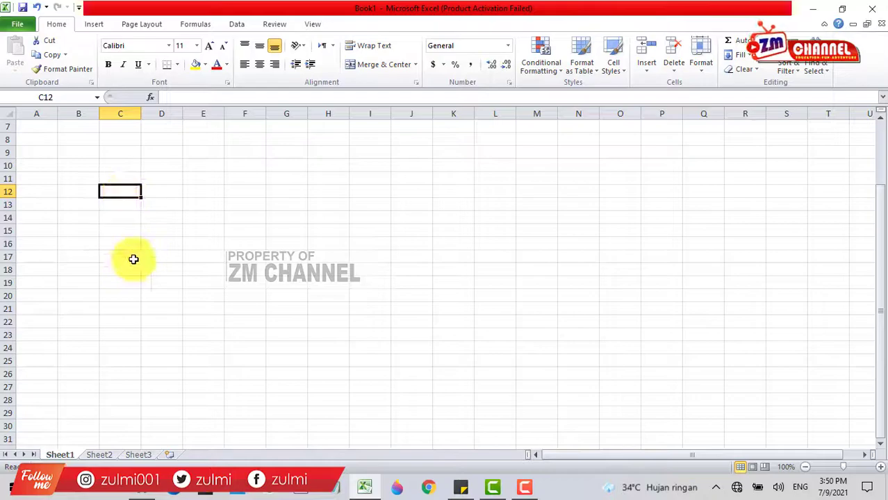
{"action": "left_click", "coordinate": [114, 177]}
{"action": "left_click", "coordinate": [118, 166]}
{"action": "left_click", "coordinate": [129, 152]}
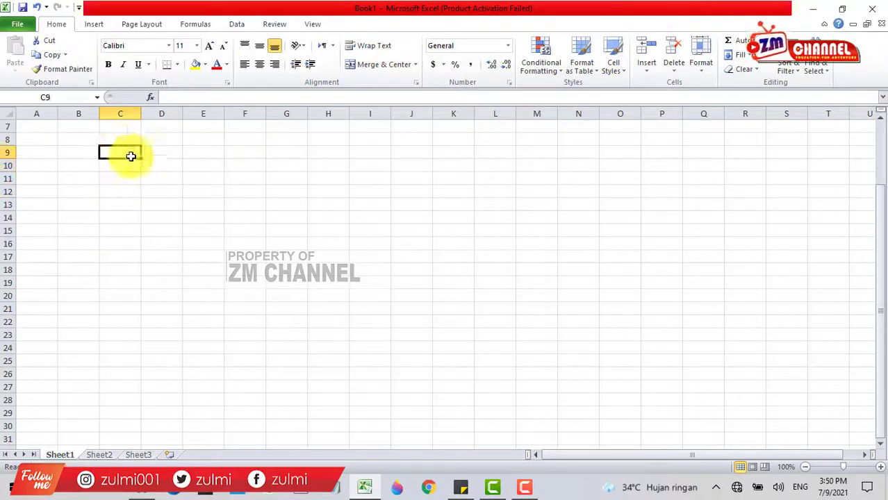
{"action": "left_click", "coordinate": [79, 152]}
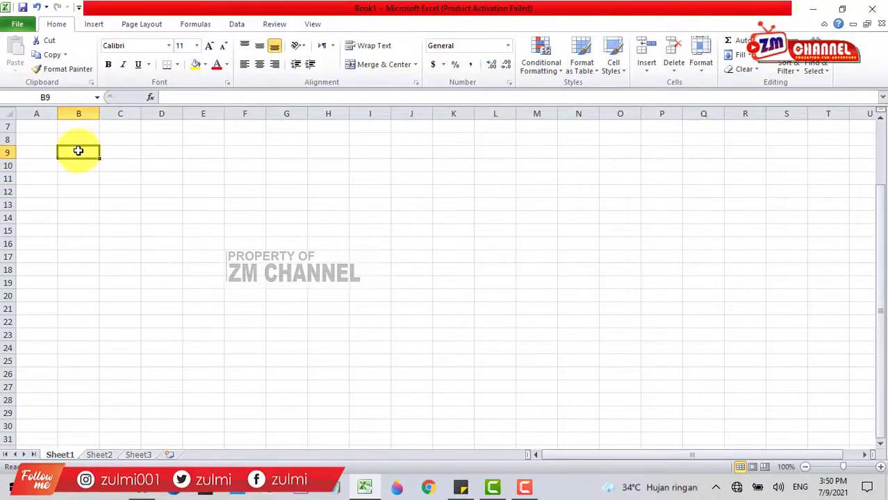
{"action": "left_click", "coordinate": [125, 158]}
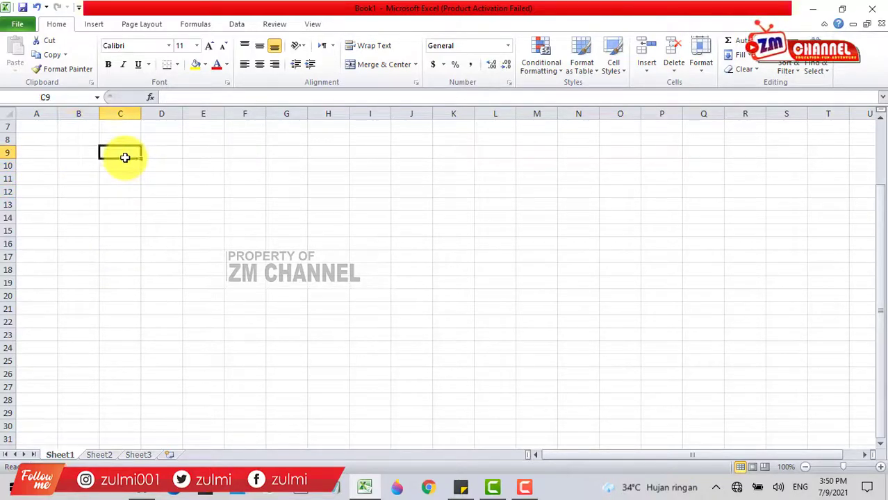
{"action": "left_click", "coordinate": [92, 25]}
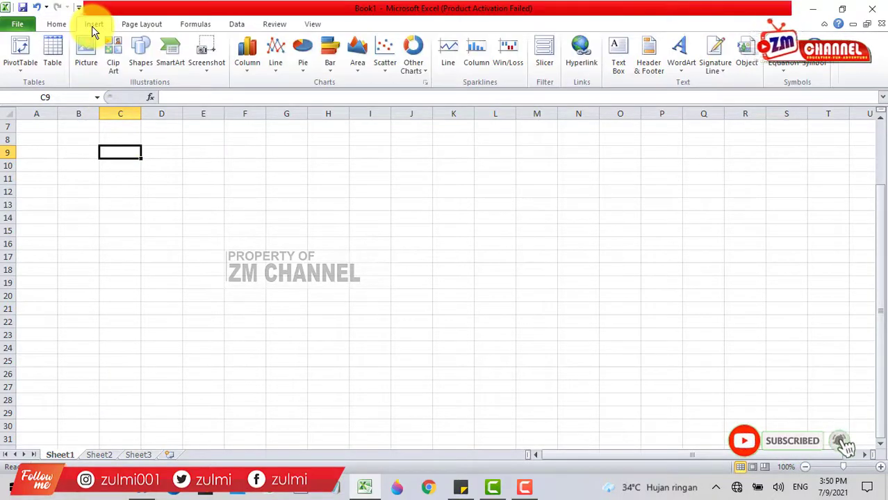
Step: Insert the green-background portrait from the my self folder onto Sheet1 near C9
{"action": "left_click", "coordinate": [88, 61]}
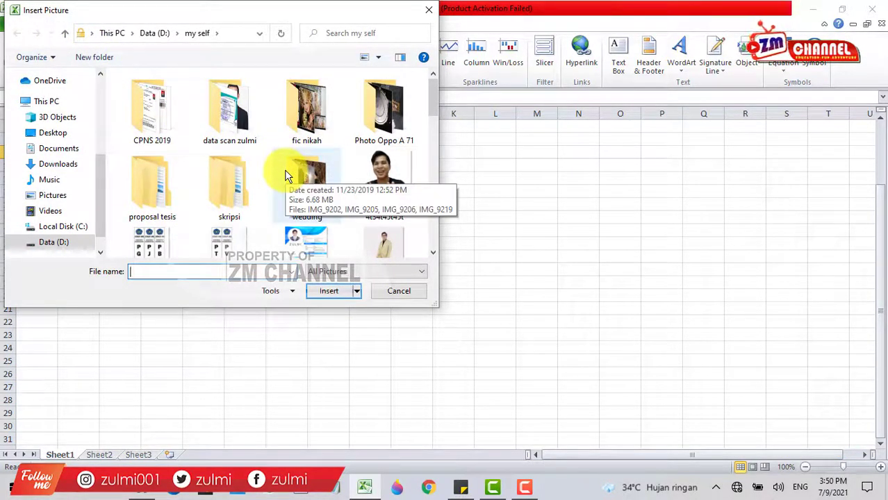
{"action": "scroll", "coordinate": [299, 179], "scroll_direction": "down", "scroll_amount": 2}
{"action": "scroll", "coordinate": [307, 182], "scroll_direction": "down", "scroll_amount": 1}
{"action": "scroll", "coordinate": [307, 182], "scroll_direction": "down", "scroll_amount": 1}
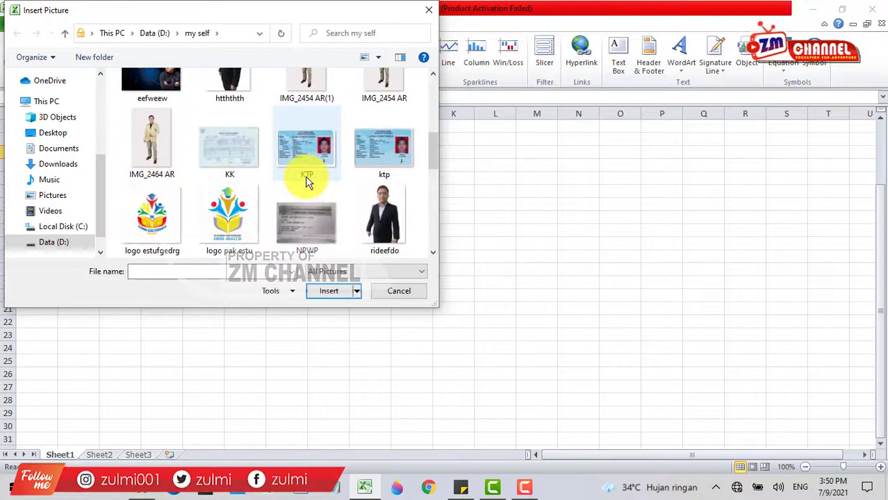
{"action": "scroll", "coordinate": [308, 180], "scroll_direction": "down", "scroll_amount": 2}
{"action": "scroll", "coordinate": [307, 179], "scroll_direction": "down", "scroll_amount": 1}
{"action": "scroll", "coordinate": [307, 179], "scroll_direction": "down", "scroll_amount": 1}
{"action": "scroll", "coordinate": [307, 180], "scroll_direction": "down", "scroll_amount": 1}
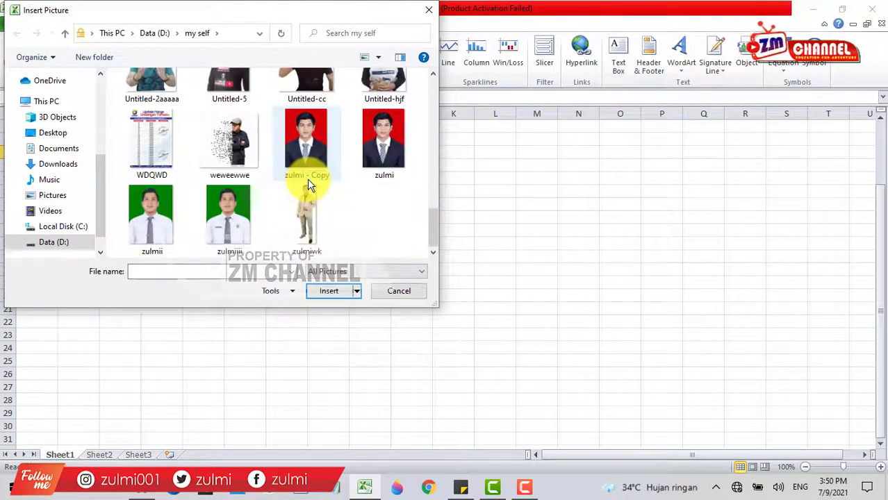
{"action": "scroll", "coordinate": [307, 179], "scroll_direction": "up", "scroll_amount": 1}
{"action": "scroll", "coordinate": [307, 179], "scroll_direction": "down", "scroll_amount": 1}
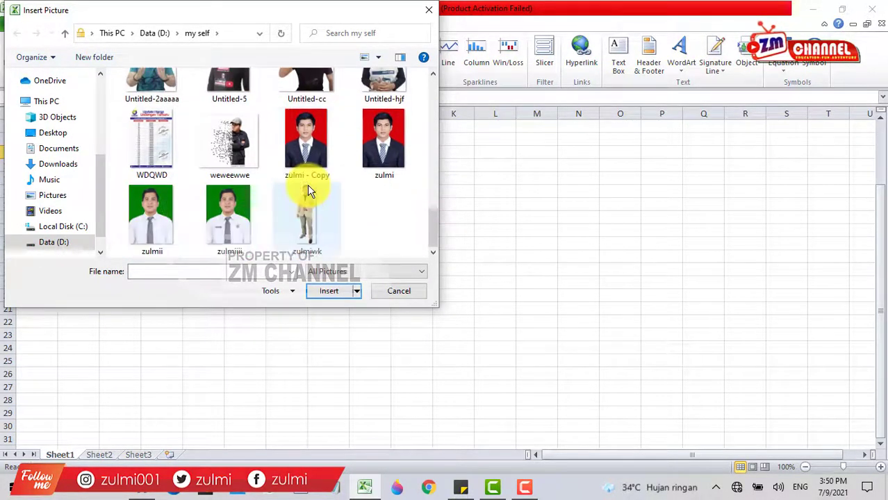
{"action": "left_click", "coordinate": [239, 211]}
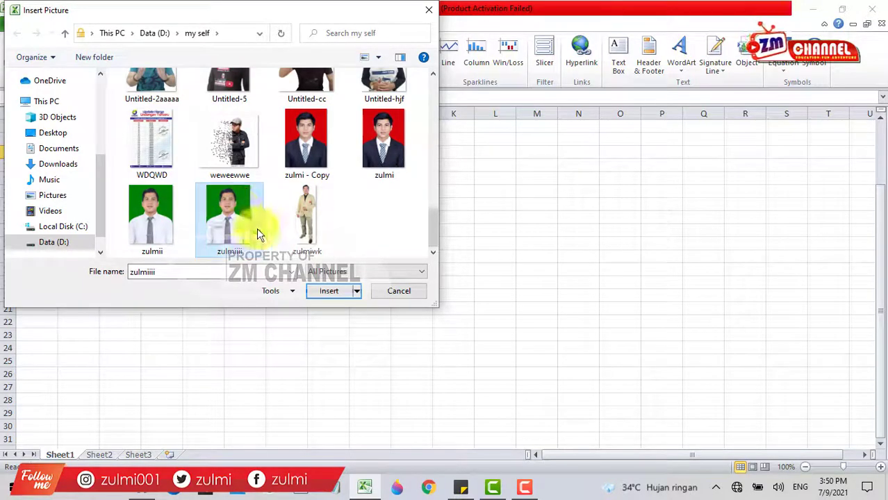
{"action": "left_click", "coordinate": [178, 233]}
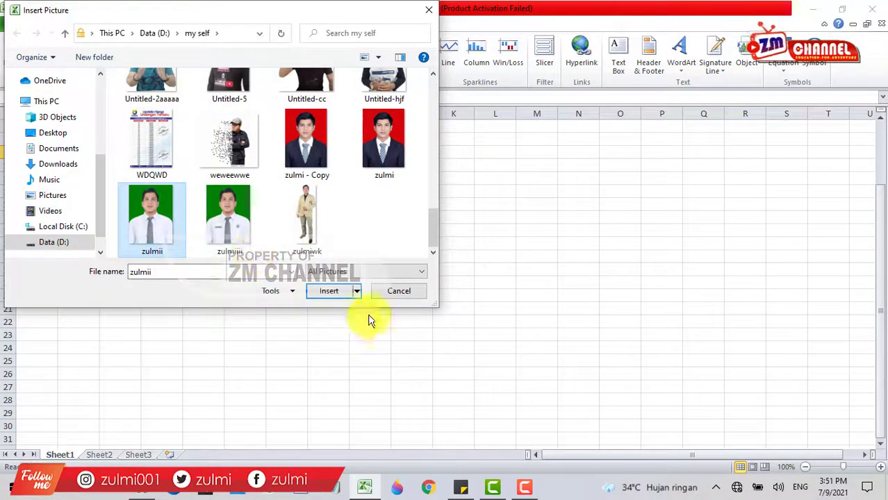
{"action": "left_click", "coordinate": [331, 293]}
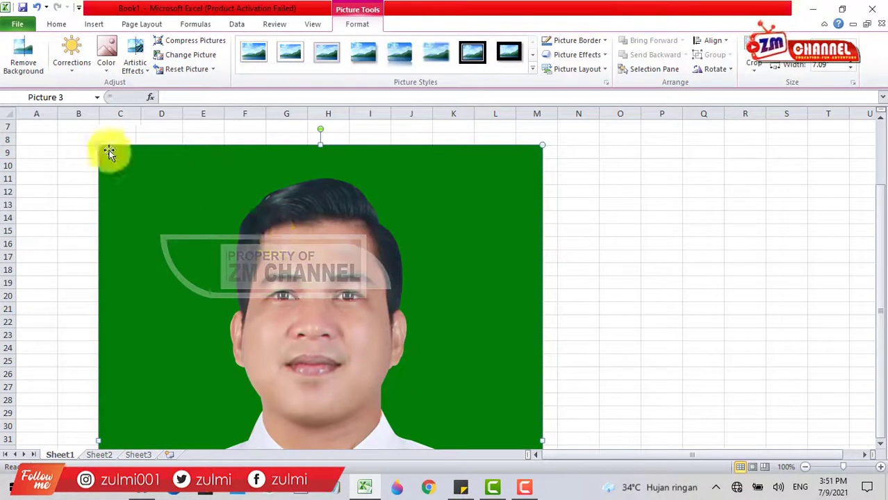
Step: Resize the portrait to ID-photo proportions and shift it one column left
{"action": "mouse_move", "coordinate": [98, 145]}
{"action": "left_mouse_down"}
{"action": "mouse_move", "coordinate": [292, 371]}
{"action": "mouse_move", "coordinate": [134, 137]}
{"action": "mouse_move", "coordinate": [217, 249]}
{"action": "left_mouse_up"}
{"action": "left_click_drag", "start_coordinate": [282, 357], "coordinate": [215, 238]}
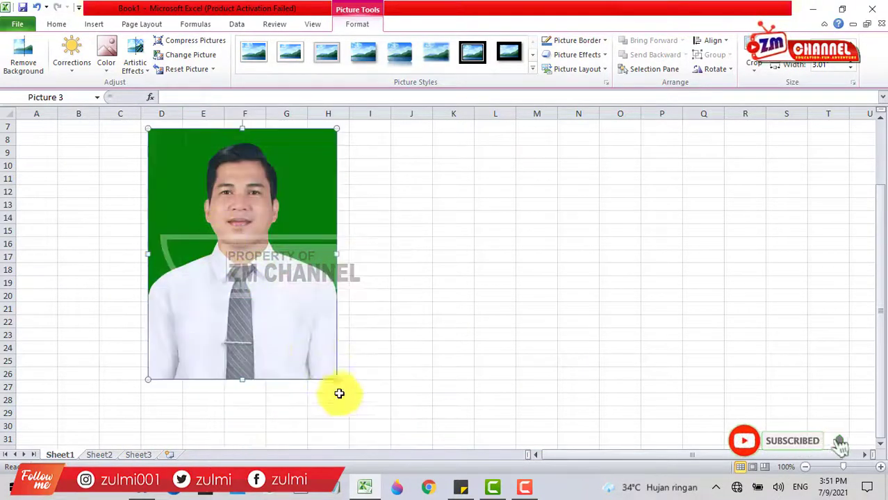
{"action": "mouse_move", "coordinate": [336, 380]}
{"action": "left_mouse_down"}
{"action": "mouse_move", "coordinate": [384, 425]}
{"action": "mouse_move", "coordinate": [384, 439]}
{"action": "left_mouse_up"}
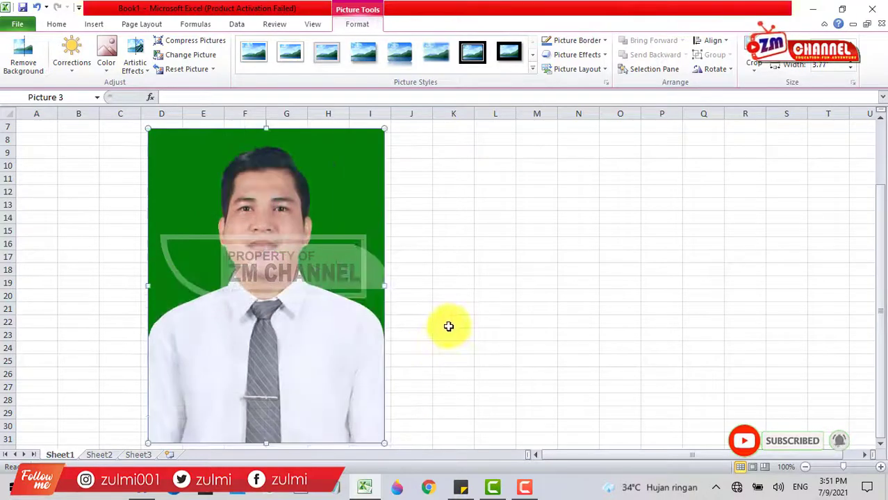
{"action": "left_click", "coordinate": [453, 321]}
{"action": "left_click", "coordinate": [245, 290]}
{"action": "left_click_drag", "start_coordinate": [283, 257], "coordinate": [232, 257]}
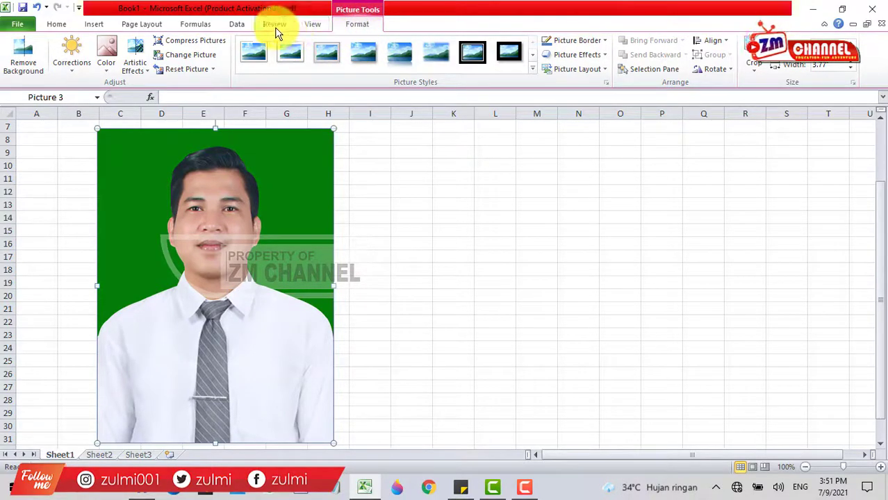
Step: Bring up the picture formatting commands for the portrait
{"action": "left_click", "coordinate": [316, 26]}
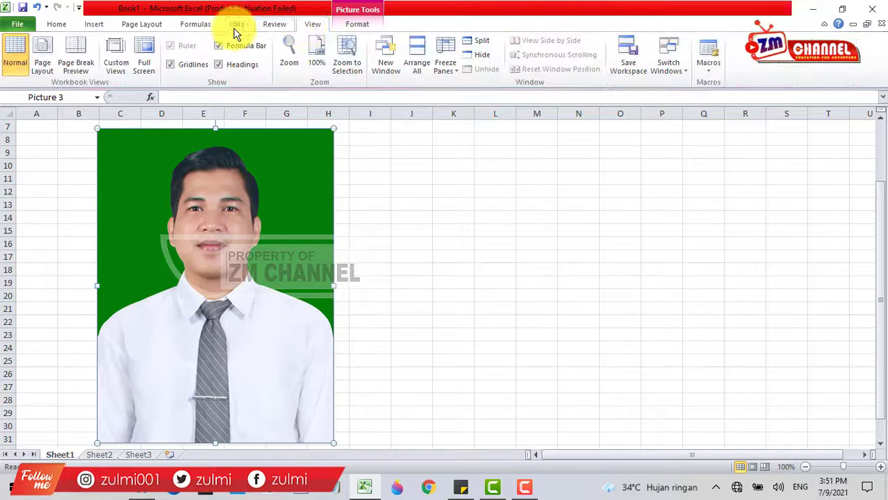
{"action": "left_click", "coordinate": [59, 25]}
{"action": "double_click", "coordinate": [212, 221]}
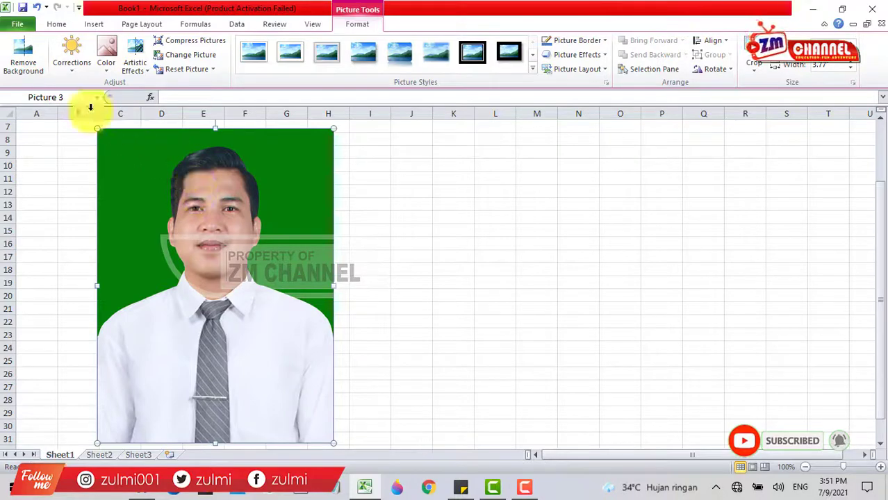
Step: Start Remove Background, stretch the marquee to the photo edges, and mark the green backdrop for removal
{"action": "left_click", "coordinate": [37, 77]}
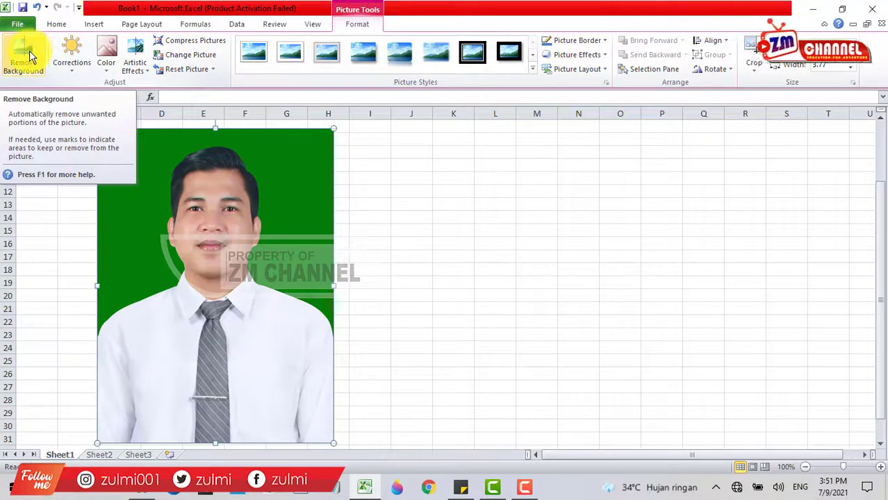
{"action": "left_click", "coordinate": [29, 51]}
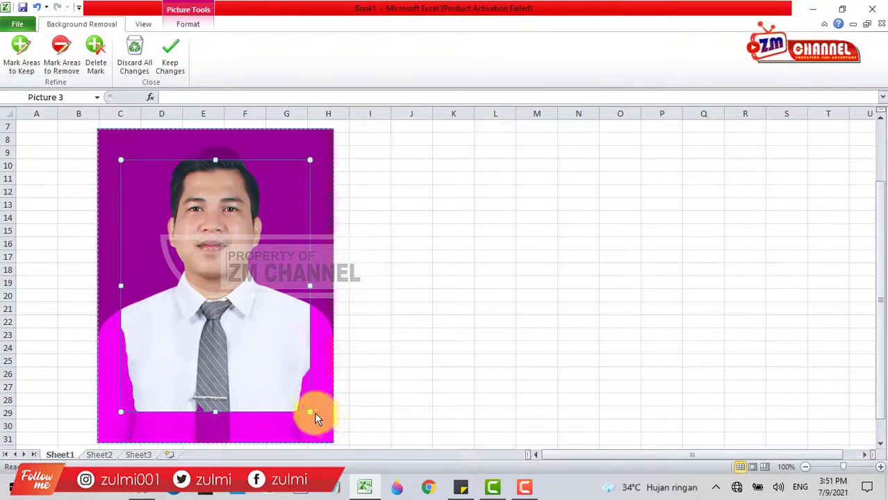
{"action": "left_click_drag", "start_coordinate": [310, 412], "coordinate": [326, 427]}
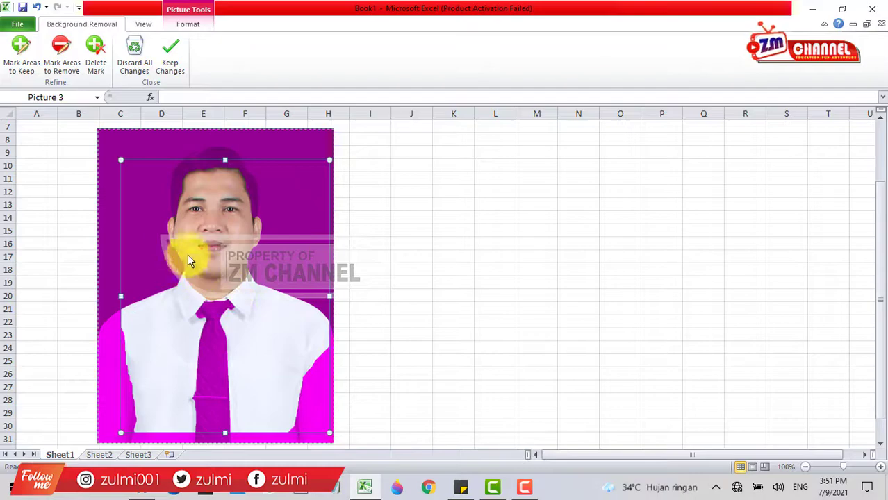
{"action": "left_click_drag", "start_coordinate": [122, 160], "coordinate": [99, 139]}
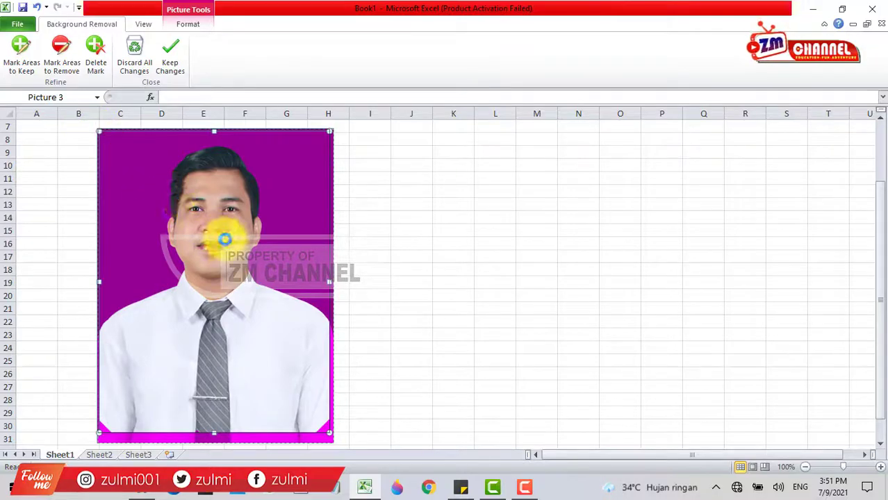
{"action": "left_click_drag", "start_coordinate": [324, 436], "coordinate": [329, 434]}
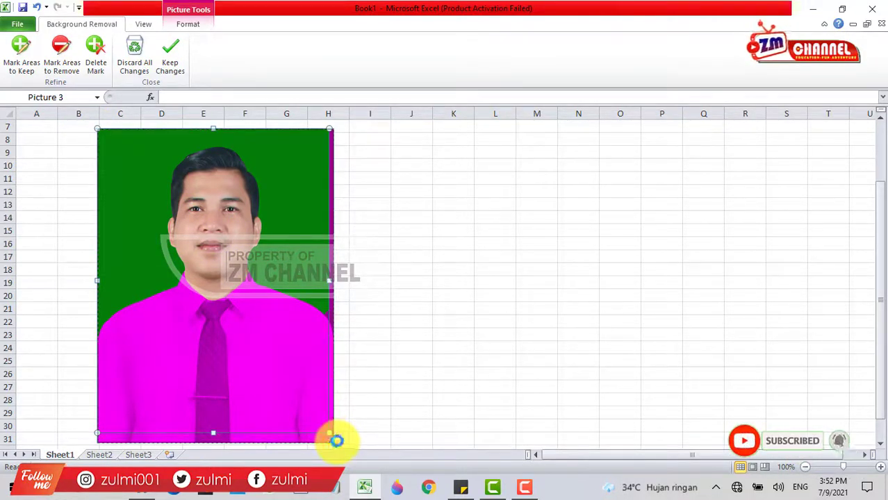
{"action": "left_click_drag", "start_coordinate": [337, 436], "coordinate": [335, 444]}
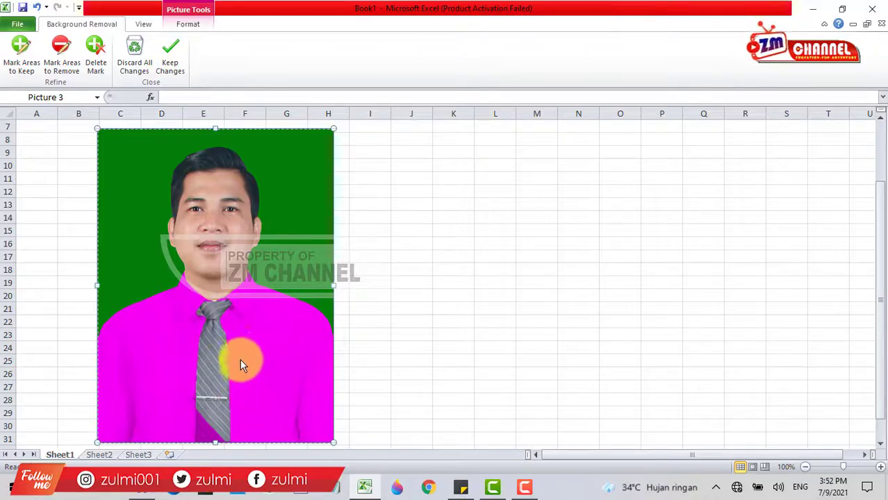
{"action": "left_click", "coordinate": [219, 133]}
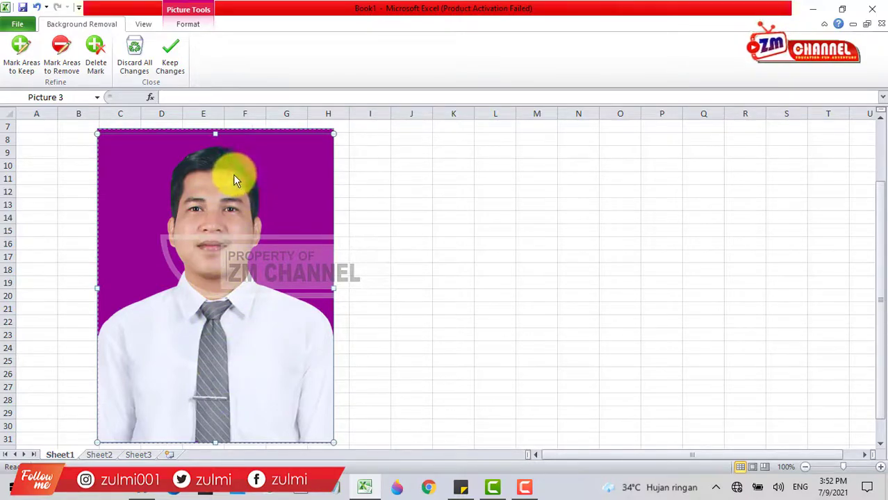
Step: Keep the background removal changes and nudge the cut-out photo slightly right
{"action": "left_click", "coordinate": [170, 52]}
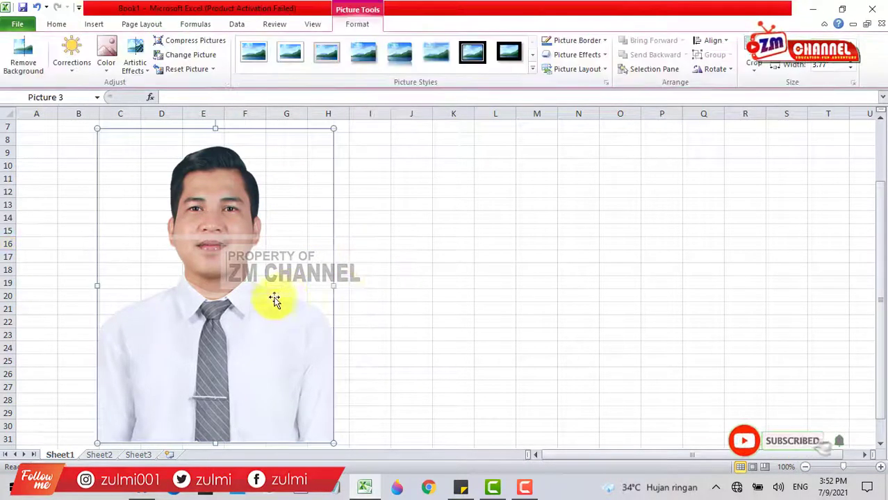
{"action": "left_click", "coordinate": [353, 253]}
{"action": "mouse_move", "coordinate": [206, 224]}
{"action": "left_mouse_down"}
{"action": "mouse_move", "coordinate": [372, 211]}
{"action": "mouse_move", "coordinate": [375, 224]}
{"action": "mouse_move", "coordinate": [323, 223]}
{"action": "mouse_move", "coordinate": [338, 214]}
{"action": "mouse_move", "coordinate": [260, 229]}
{"action": "left_mouse_up"}
Step: Deselect the photo to check the cut-out against the sheet's cells
{"action": "left_click", "coordinate": [453, 262]}
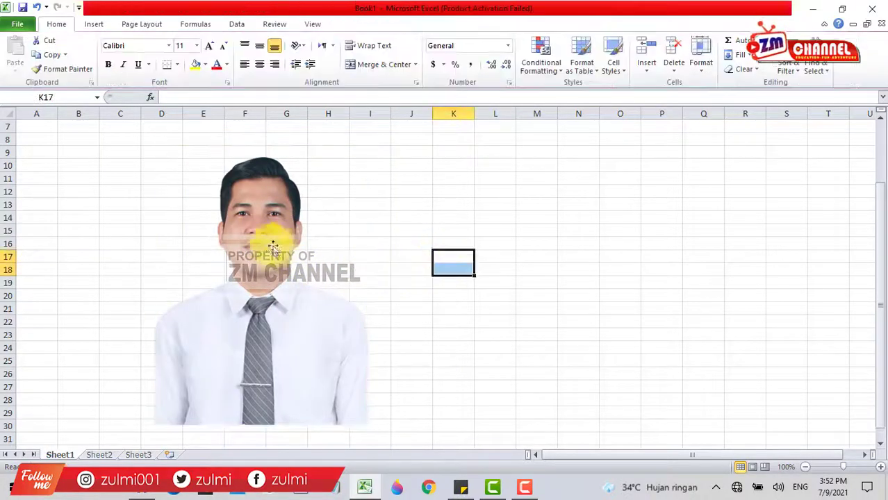
{"action": "left_click", "coordinate": [273, 246]}
{"action": "left_click", "coordinate": [374, 232]}
{"action": "left_click", "coordinate": [263, 239]}
{"action": "left_click", "coordinate": [121, 193]}
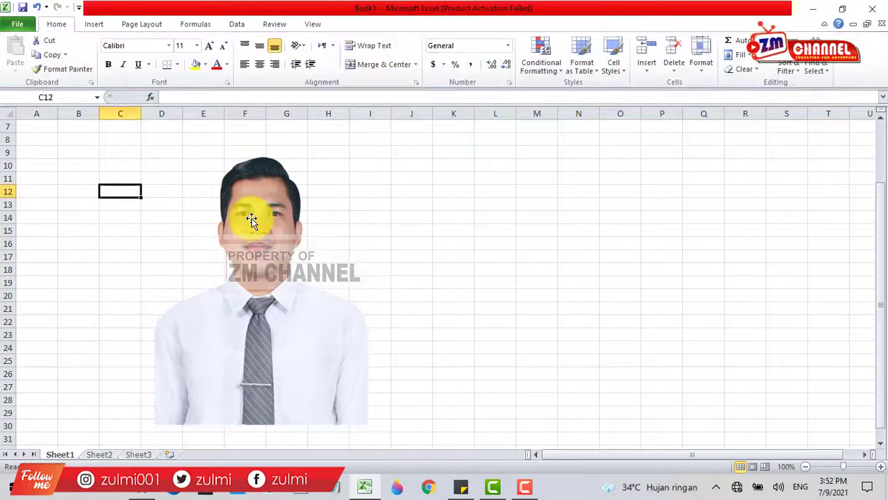
{"action": "left_click", "coordinate": [252, 220]}
{"action": "left_click", "coordinate": [138, 194]}
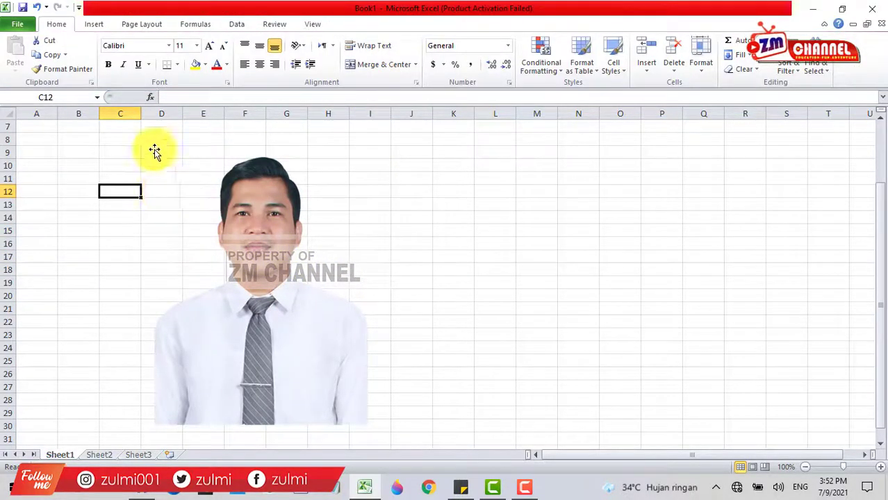
Step: Draw a rectangle shape over the cut-out portrait
{"action": "left_click", "coordinate": [102, 27]}
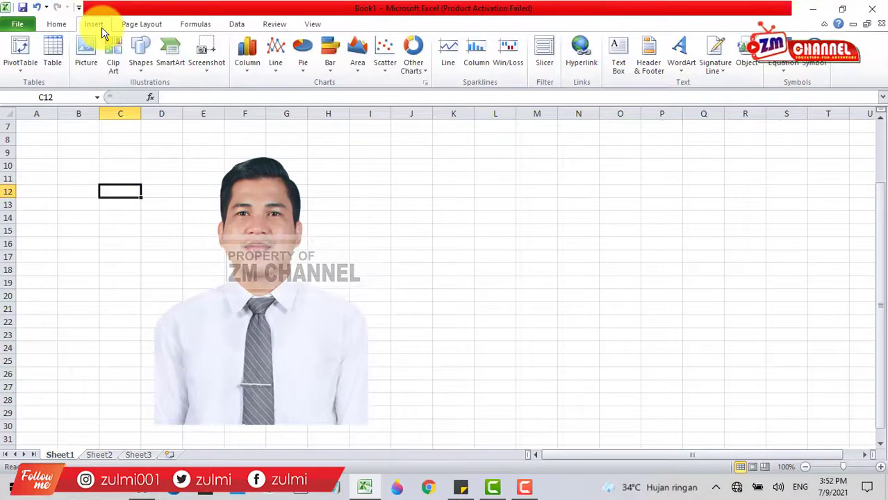
{"action": "left_click", "coordinate": [146, 70]}
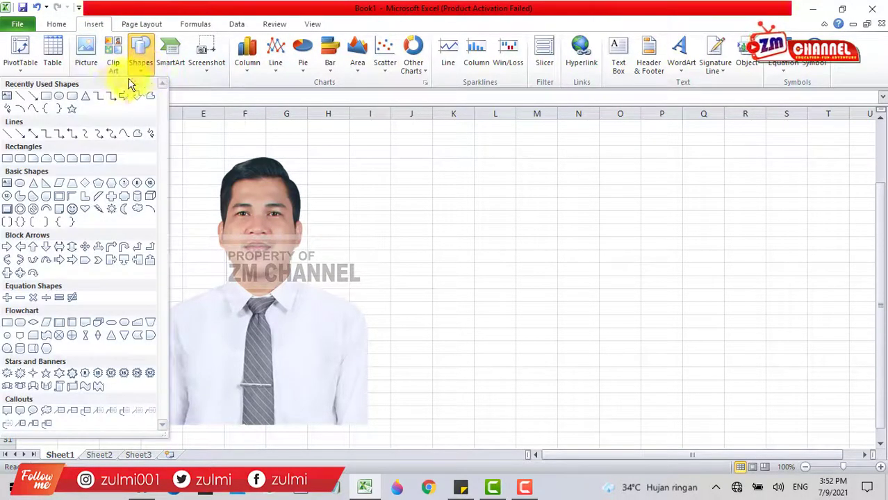
{"action": "left_click", "coordinate": [46, 97]}
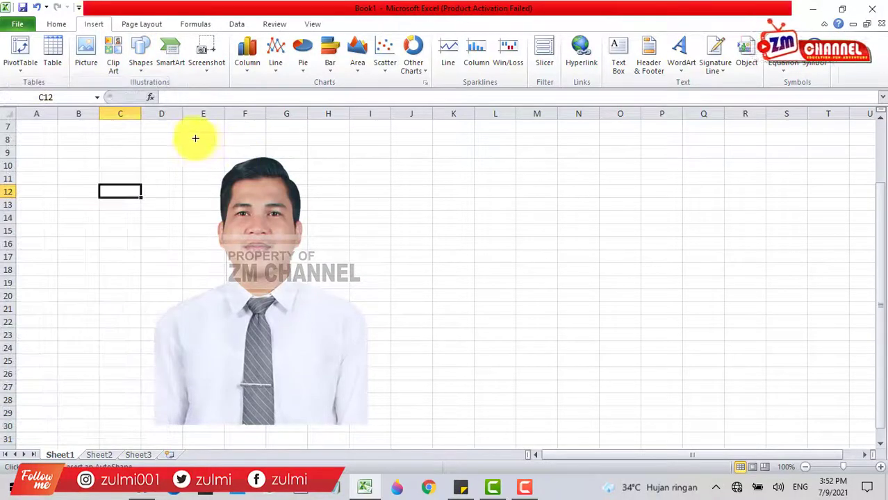
{"action": "left_click_drag", "start_coordinate": [189, 132], "coordinate": [370, 413]}
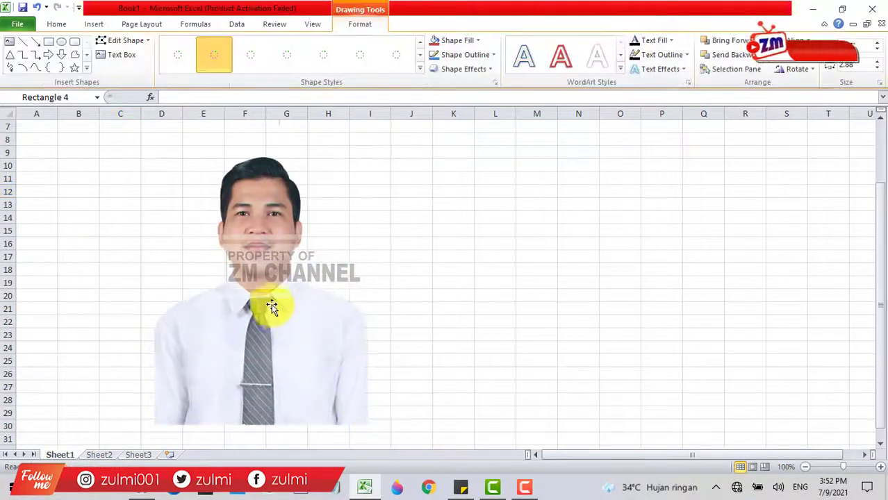
Step: Widen the rectangle to the photo's left edge and extend it down to row 30
{"action": "left_click_drag", "start_coordinate": [189, 272], "coordinate": [154, 275]}
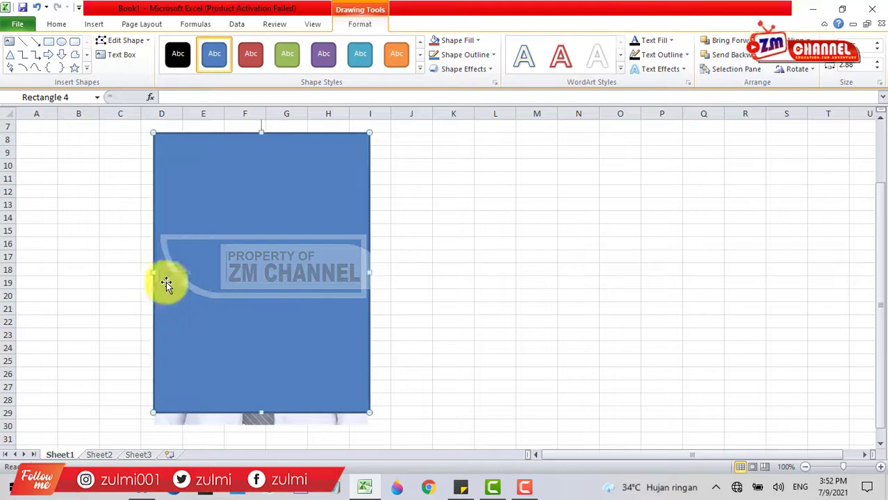
{"action": "left_click_drag", "start_coordinate": [263, 413], "coordinate": [265, 427]}
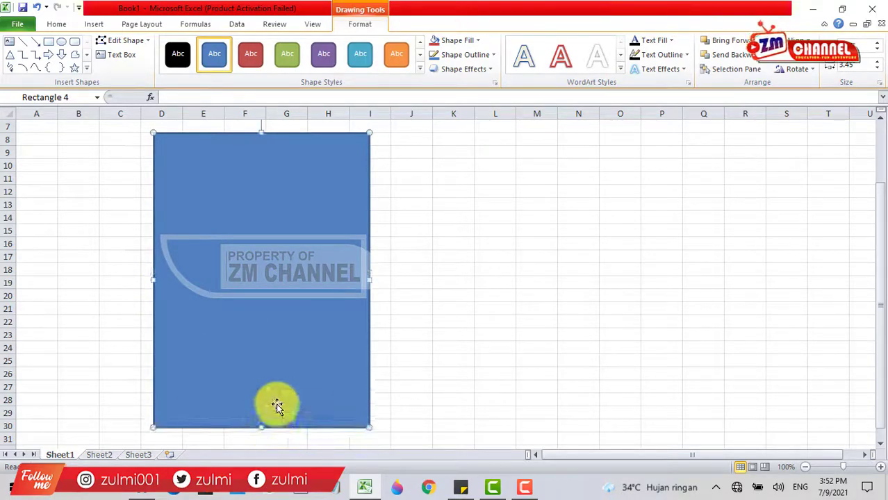
{"action": "left_click", "coordinate": [427, 262]}
{"action": "double_click", "coordinate": [329, 250]}
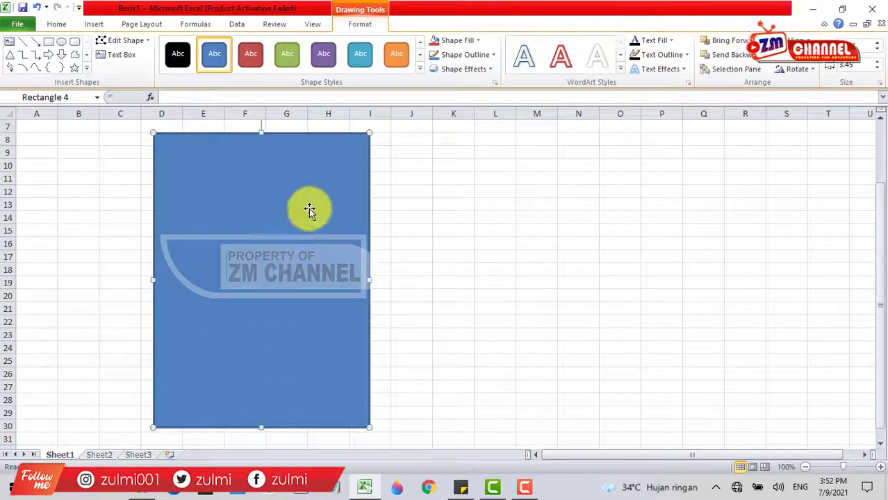
Step: Move the blue rectangle beside the photo into columns I–N and reselect the portrait
{"action": "right_click", "coordinate": [336, 196]}
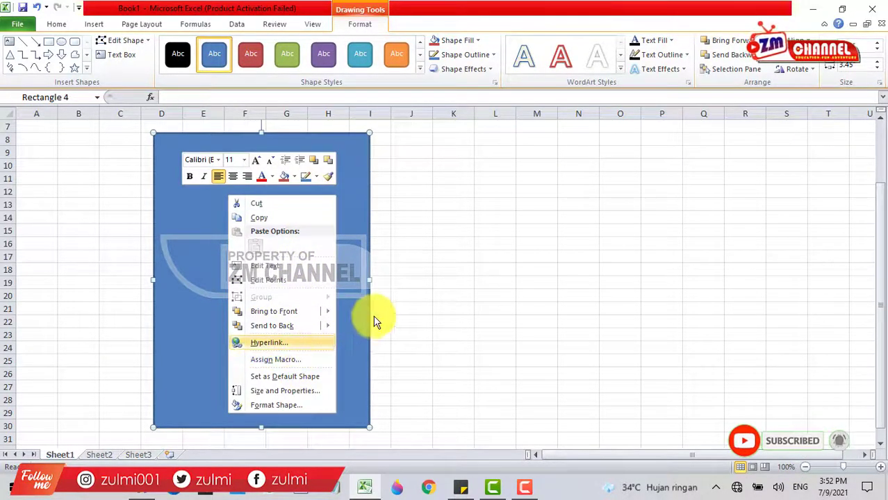
{"action": "left_click", "coordinate": [277, 253]}
{"action": "mouse_move", "coordinate": [278, 253]}
{"action": "left_mouse_down"}
{"action": "mouse_move", "coordinate": [497, 277]}
{"action": "mouse_move", "coordinate": [454, 216]}
{"action": "left_mouse_up"}
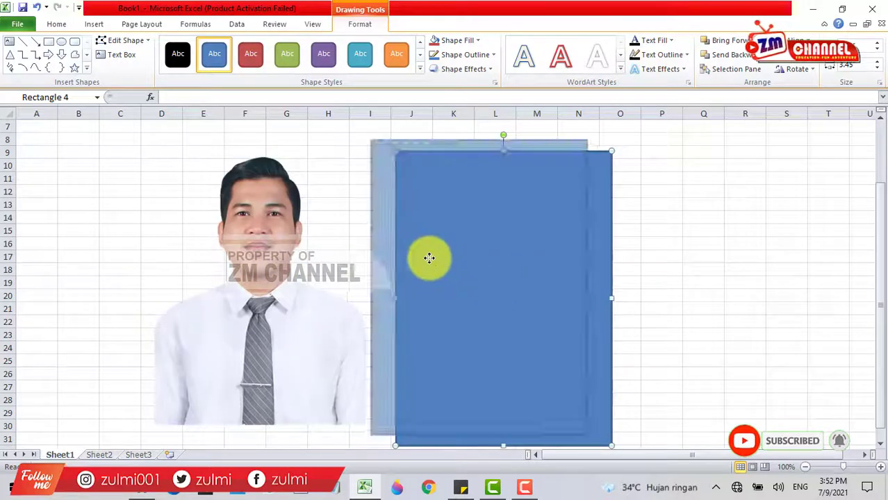
{"action": "left_click", "coordinate": [258, 253]}
Step: Shift the portrait photo slightly to the left
{"action": "right_click", "coordinate": [255, 264]}
{"action": "left_click", "coordinate": [254, 200]}
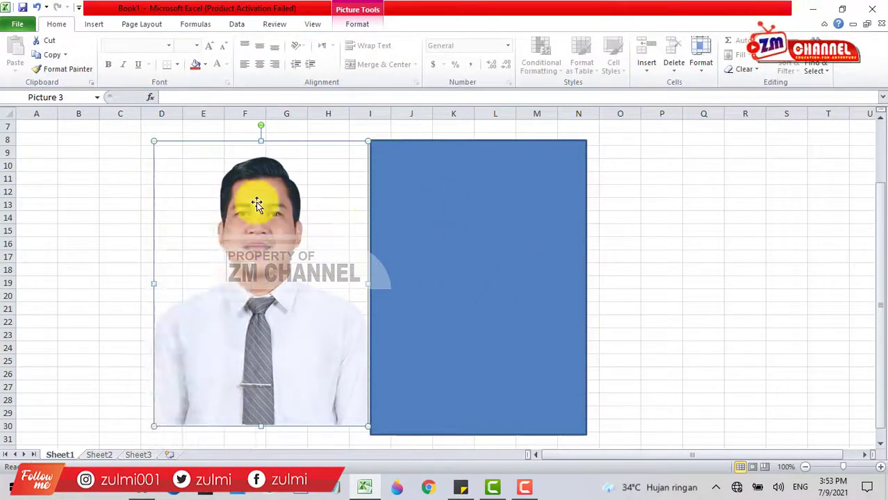
{"action": "right_click", "coordinate": [254, 203]}
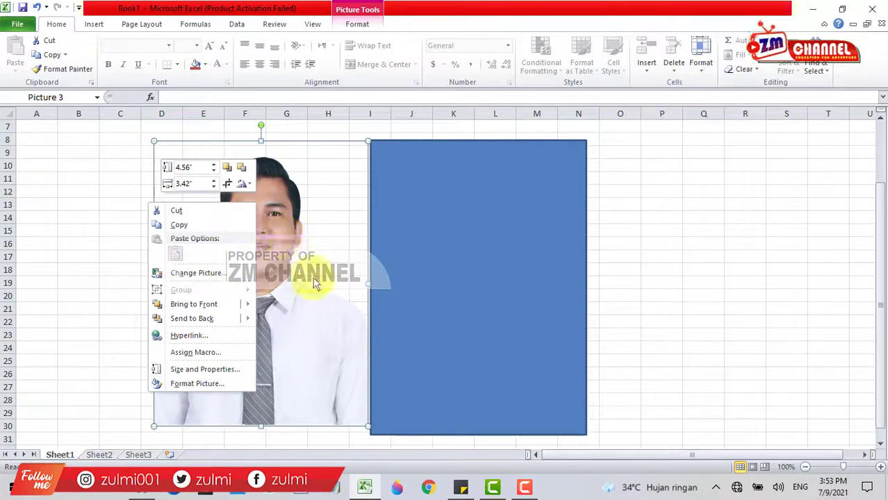
{"action": "left_click_drag", "start_coordinate": [307, 268], "coordinate": [261, 259]}
Step: Bring the portrait to front and drag it onto the blue rectangle in columns I–N
{"action": "right_click", "coordinate": [226, 213]}
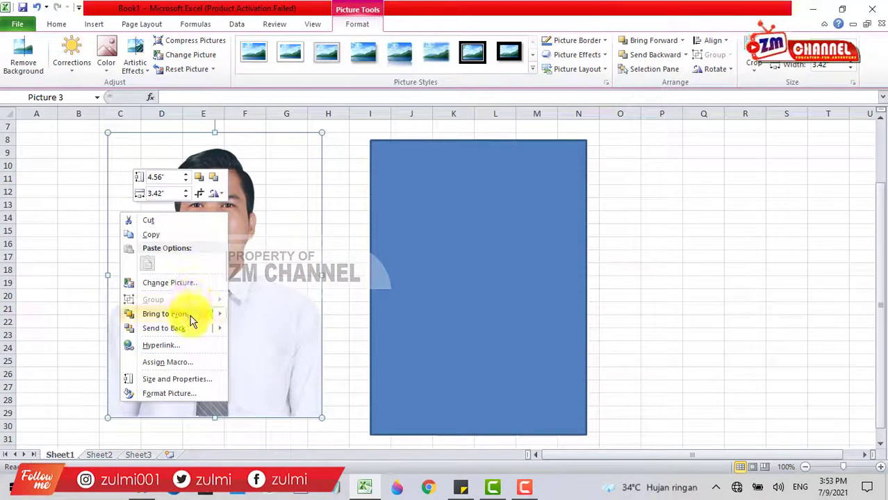
{"action": "mouse_move", "coordinate": [194, 328]}
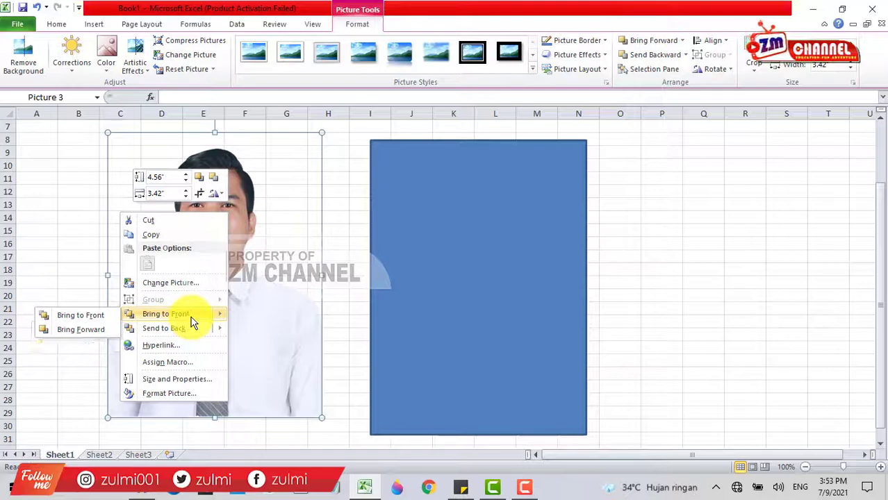
{"action": "left_click", "coordinate": [192, 317]}
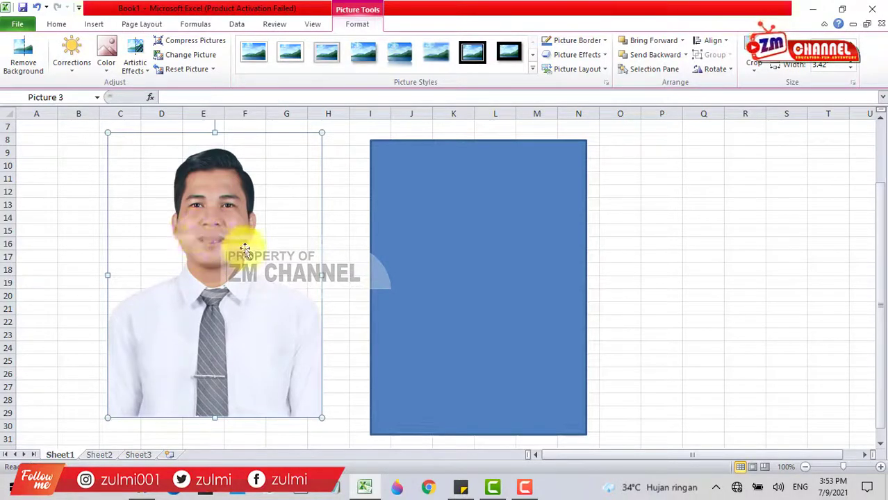
{"action": "left_click_drag", "start_coordinate": [193, 247], "coordinate": [455, 248]}
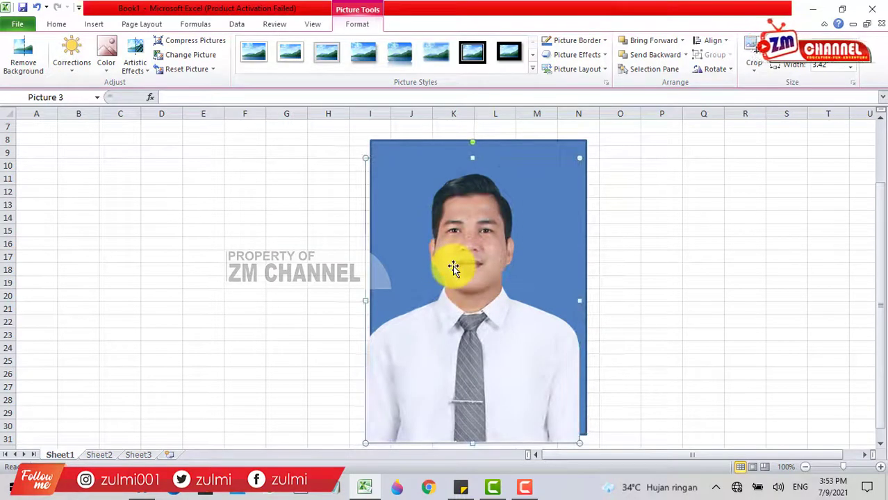
Step: Align the photo within the rectangle's edges, then select the rectangle and show its Drawing Tools Format commands
{"action": "left_click_drag", "start_coordinate": [456, 248], "coordinate": [459, 233]}
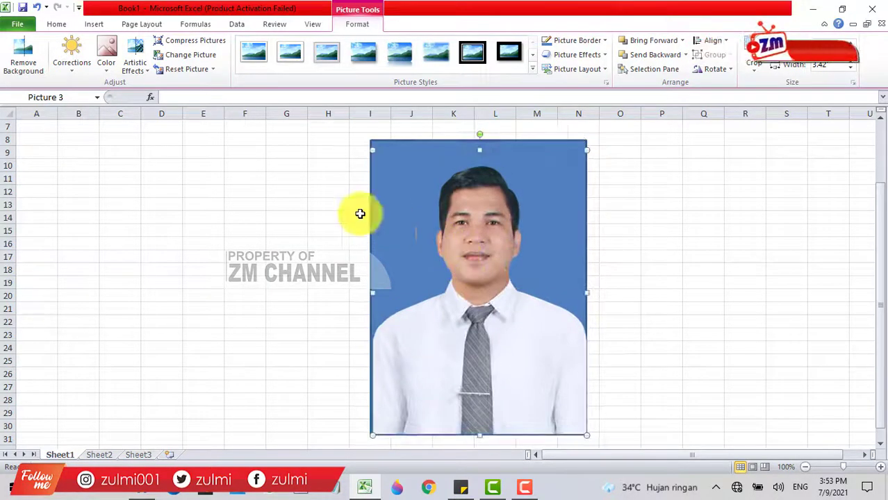
{"action": "left_click", "coordinate": [330, 205]}
{"action": "left_click", "coordinate": [407, 143]}
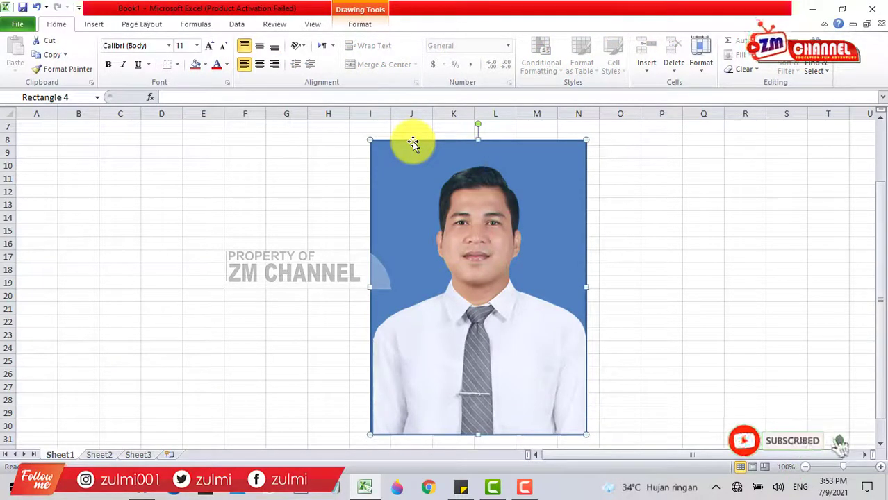
{"action": "left_click", "coordinate": [412, 145]}
{"action": "left_click", "coordinate": [420, 143]}
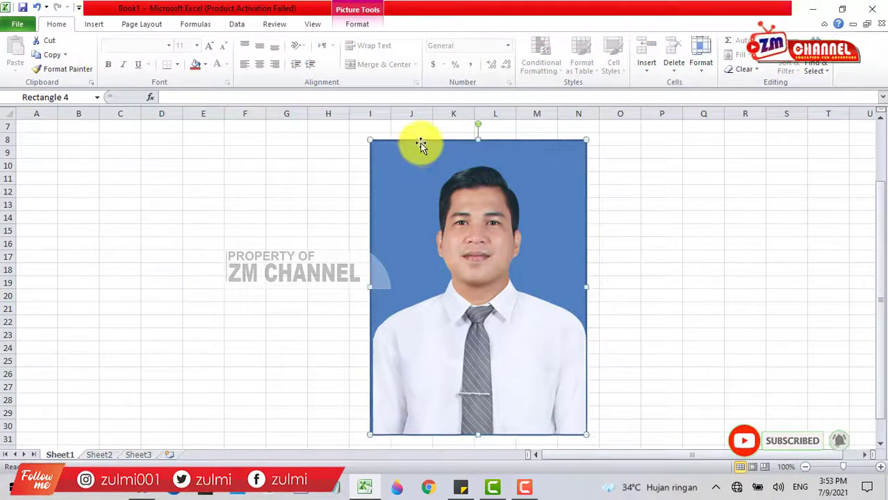
{"action": "double_click", "coordinate": [420, 143]}
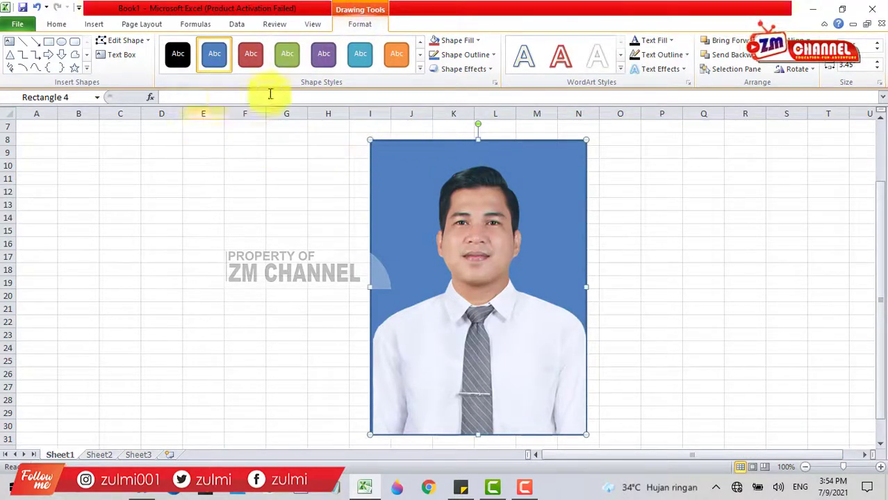
Step: Fill the backdrop rectangle with the orange-yellow standard colour, then reselect it behind the photo
{"action": "left_click", "coordinate": [482, 43]}
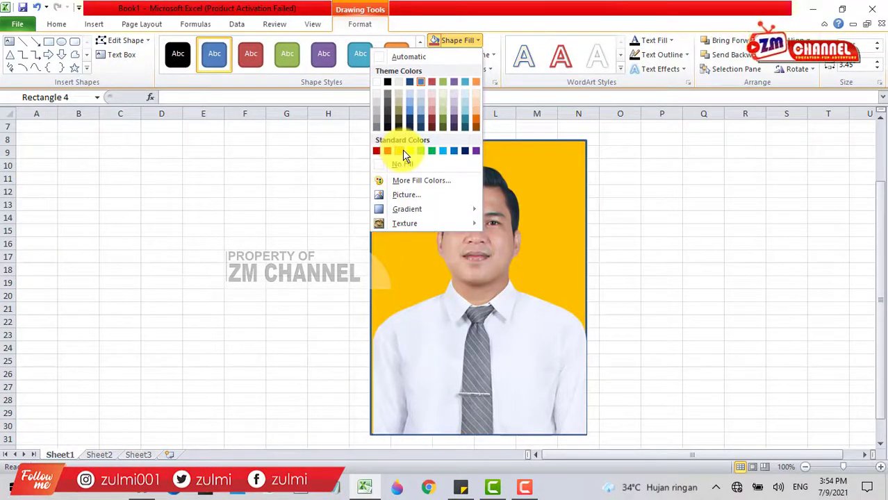
{"action": "left_click", "coordinate": [403, 151]}
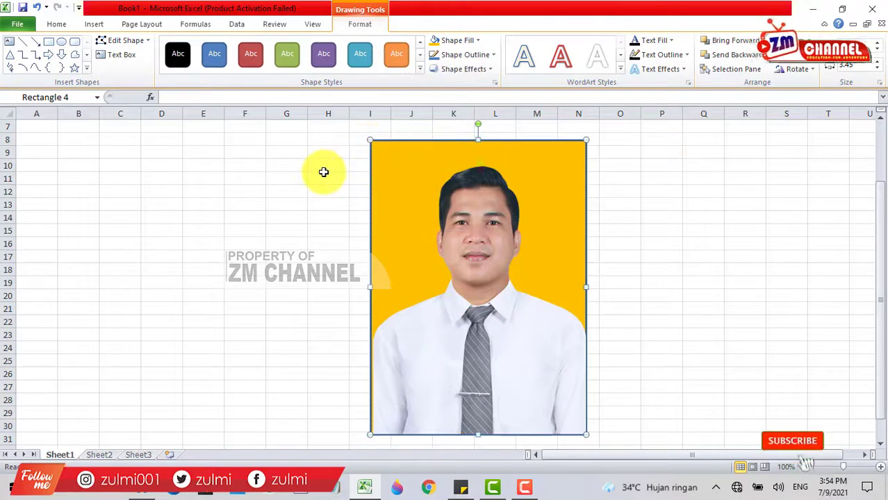
{"action": "left_click", "coordinate": [323, 173]}
{"action": "left_click", "coordinate": [431, 250]}
{"action": "left_click", "coordinate": [398, 148], "text": "shift"}
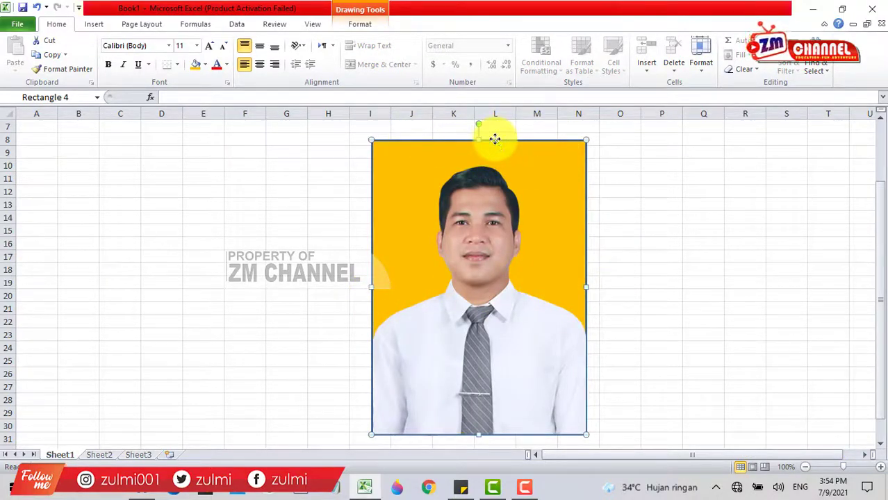
Step: Set the orange rectangle's shape outline to No Outline and deselect to view the borderless backdrop
{"action": "left_click", "coordinate": [314, 25]}
{"action": "left_click", "coordinate": [358, 24]}
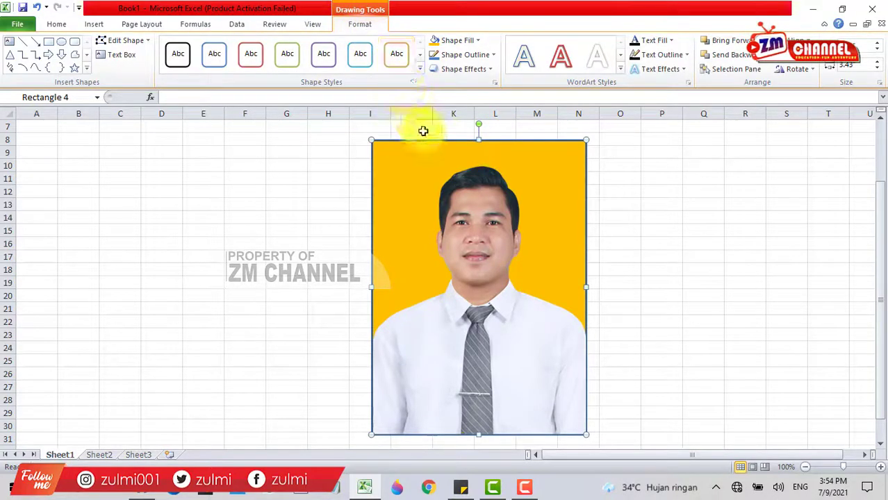
{"action": "left_click", "coordinate": [489, 55]}
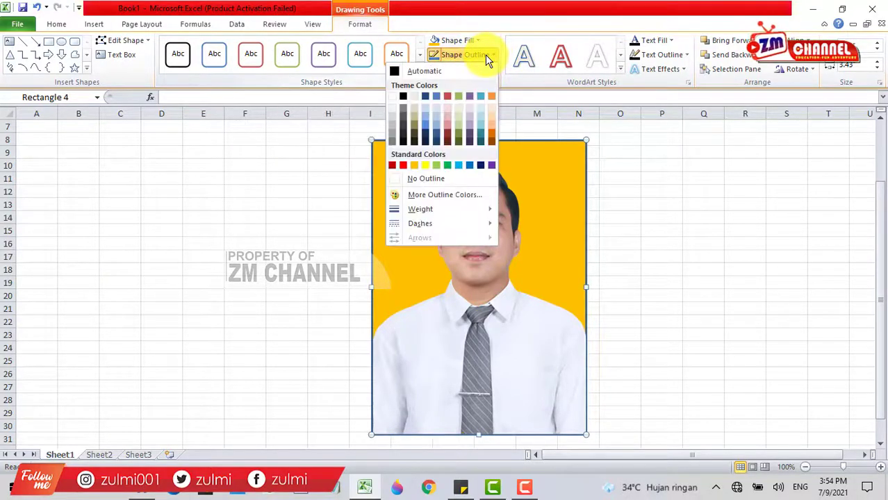
{"action": "left_click", "coordinate": [452, 179]}
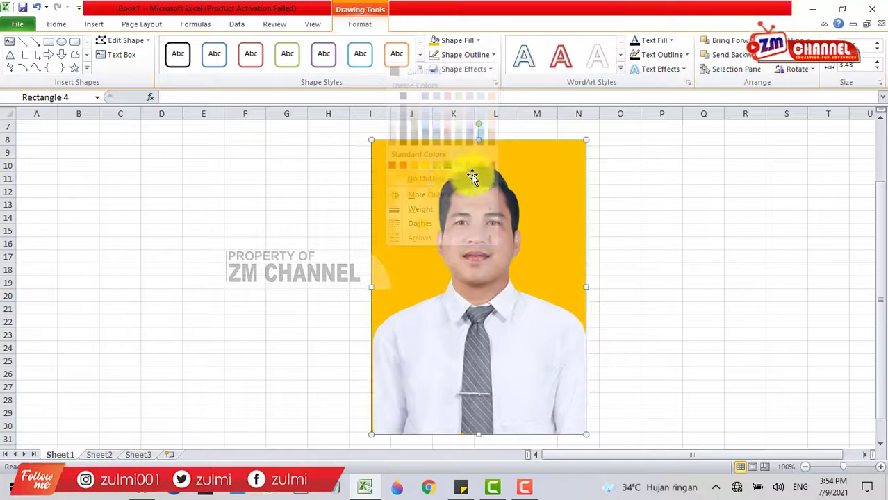
{"action": "key", "text": "Escape"}
{"action": "left_click", "coordinate": [662, 278]}
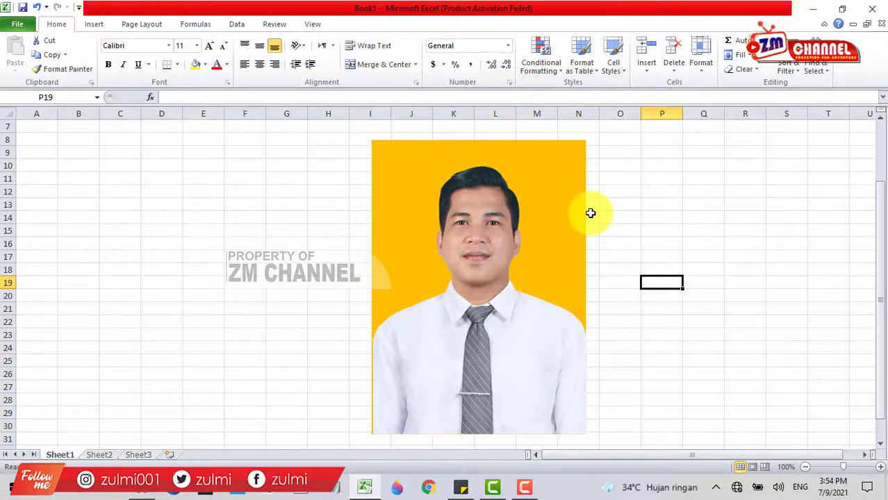
{"action": "left_click", "coordinate": [445, 151]}
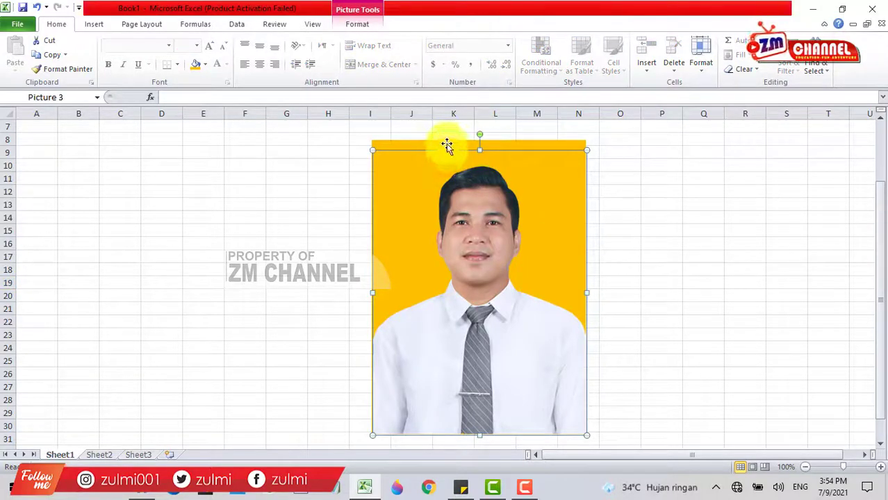
{"action": "left_click", "coordinate": [449, 139]}
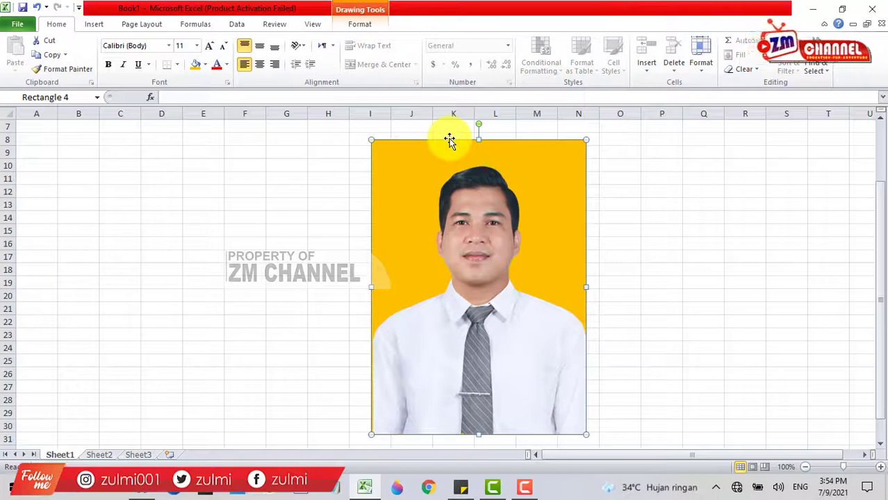